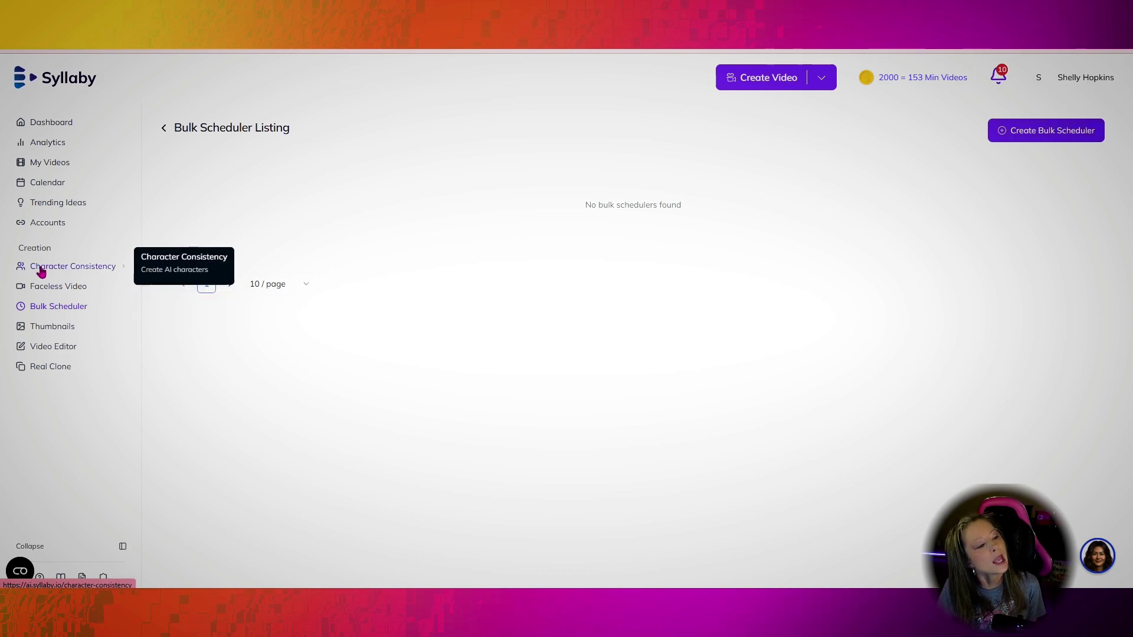
Review the existing voice clones, then return to the Bulk Scheduler listing
left_click(40, 366)
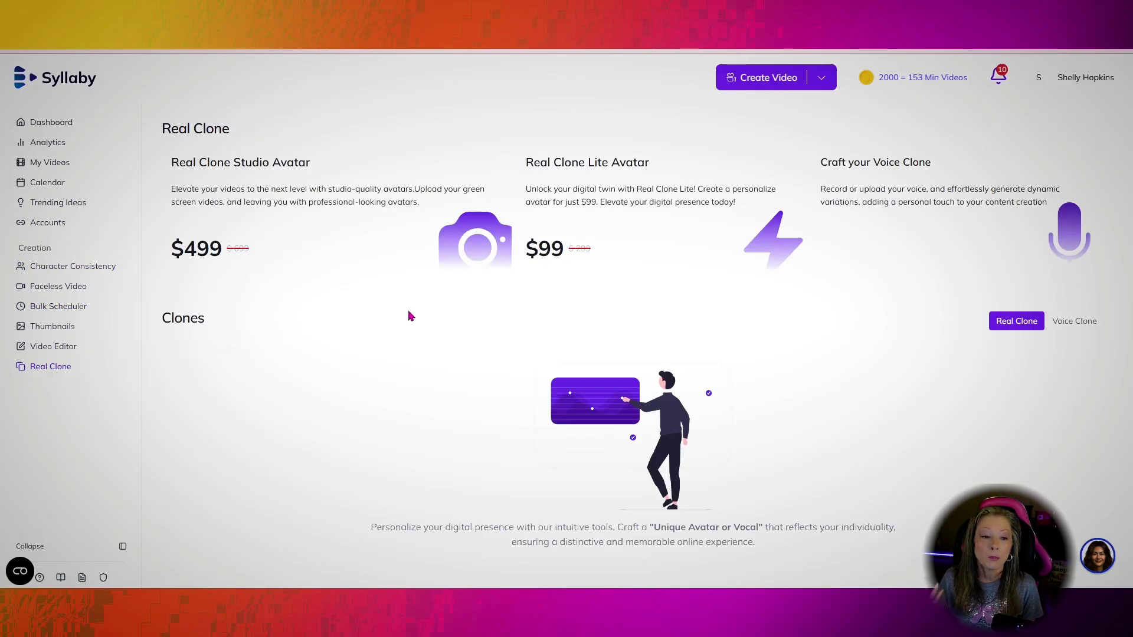
left_click(1080, 324)
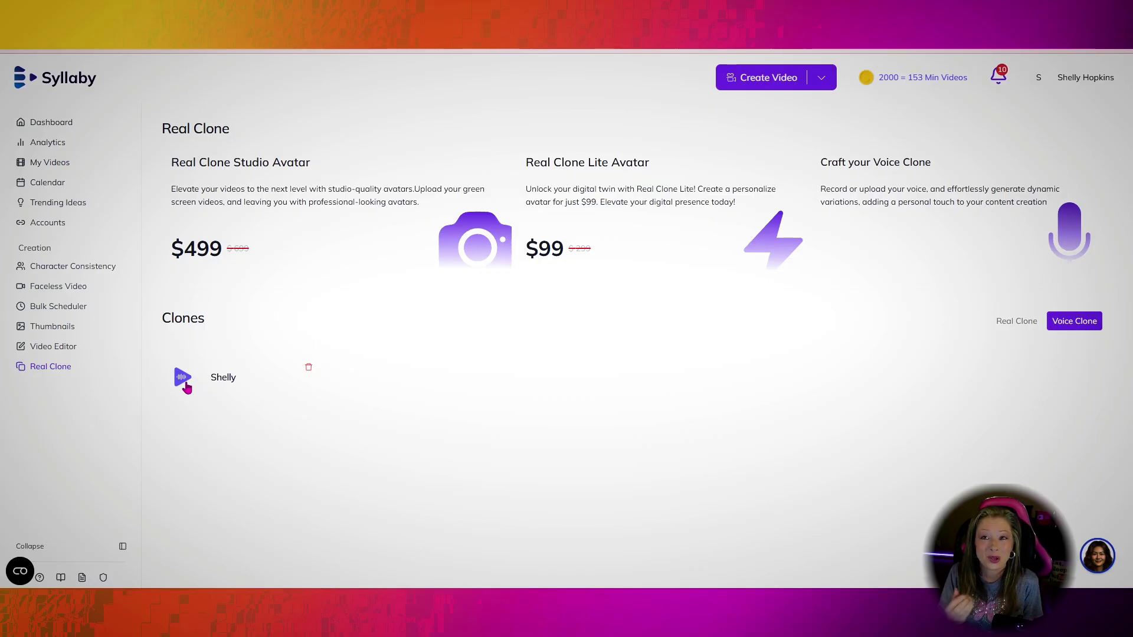
left_click(78, 310)
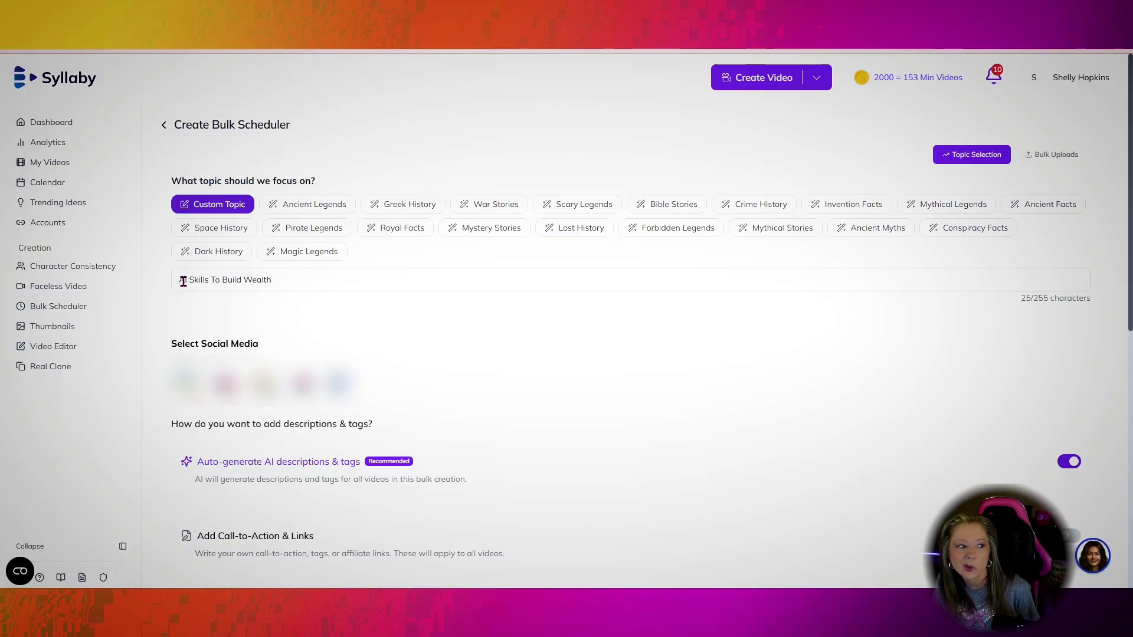
scroll(266, 202, "down", 3)
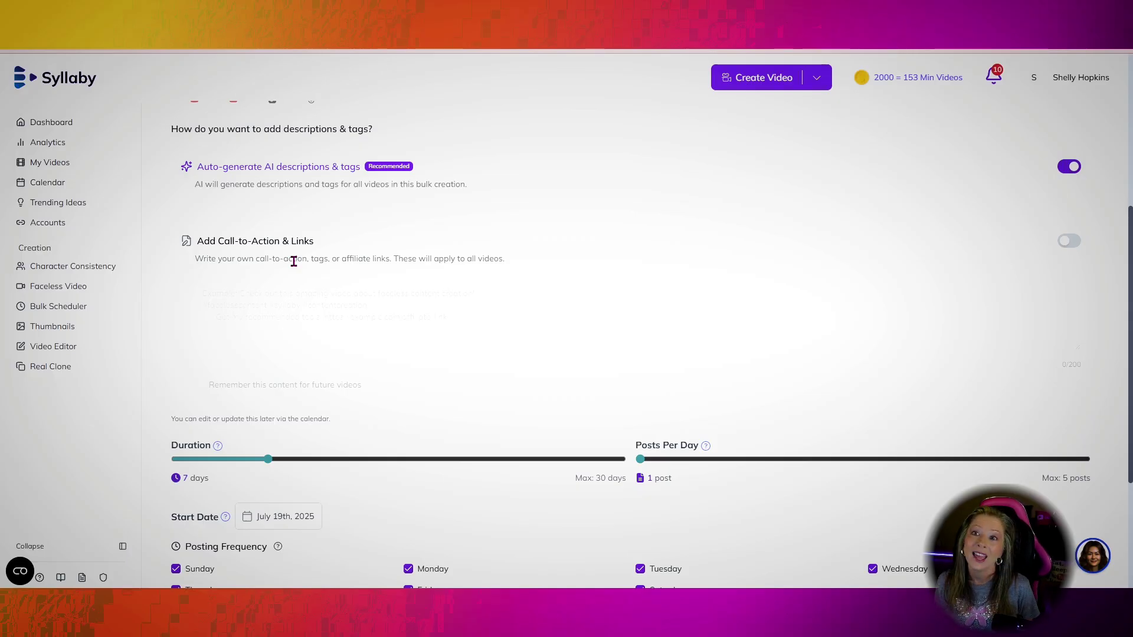
left_click_drag(267, 459, 623, 459)
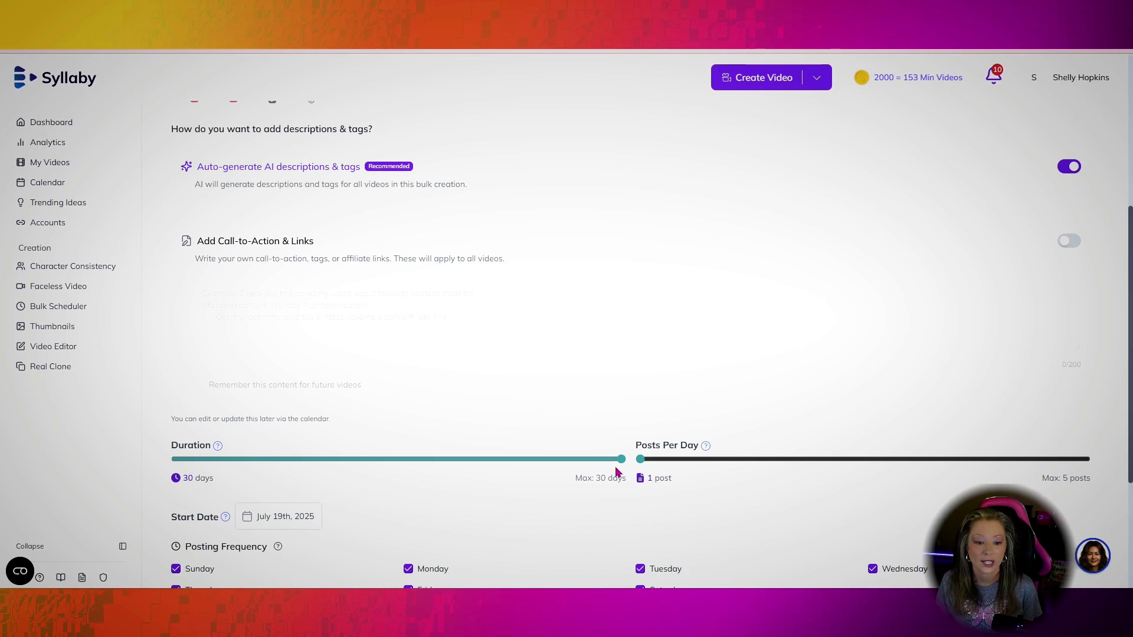
scroll(841, 403, "down", 2)
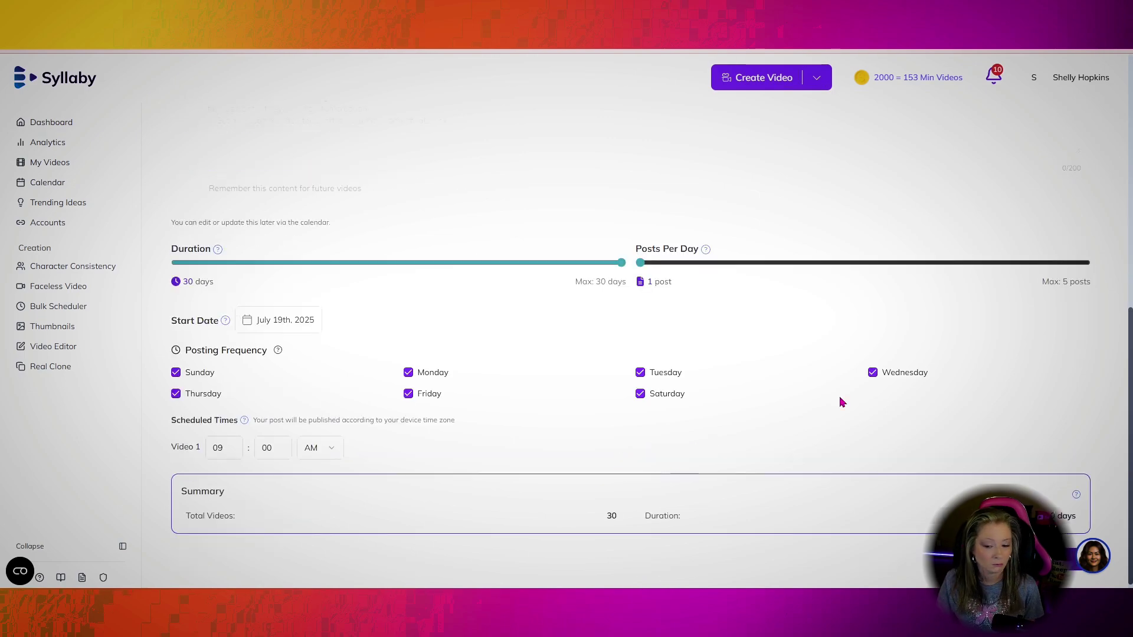
scroll(840, 404, "down", 1)
Set the schedule duration to 28 days for 28 videos at one post daily
key("Left")
key("Left")
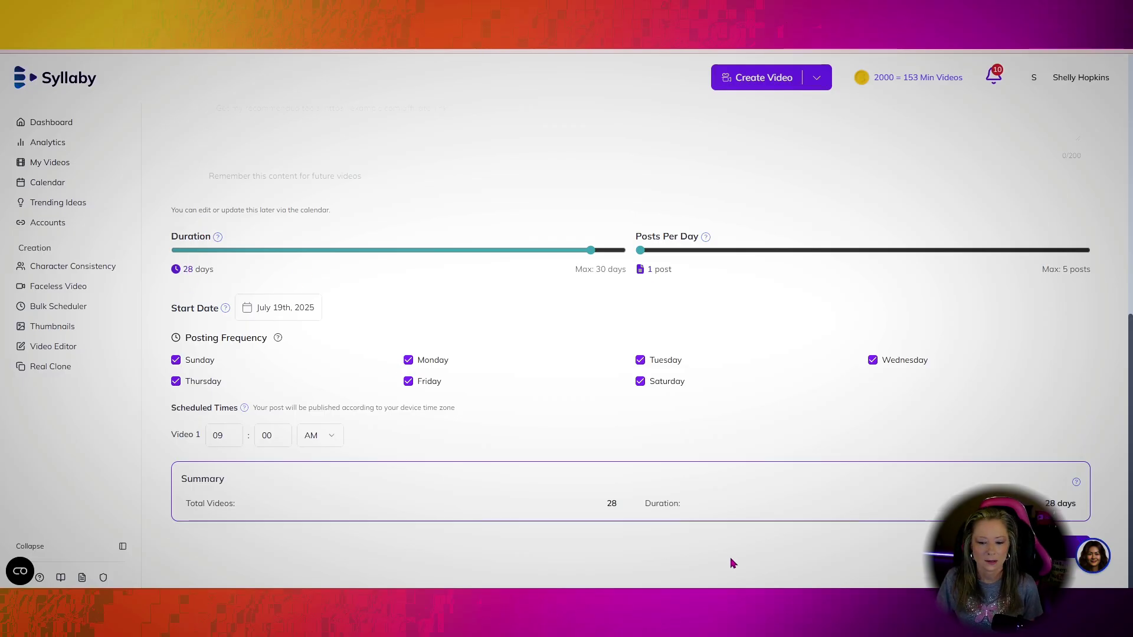
scroll(634, 330, "up", 3)
scroll(634, 331, "down", 2)
scroll(635, 330, "down", 1)
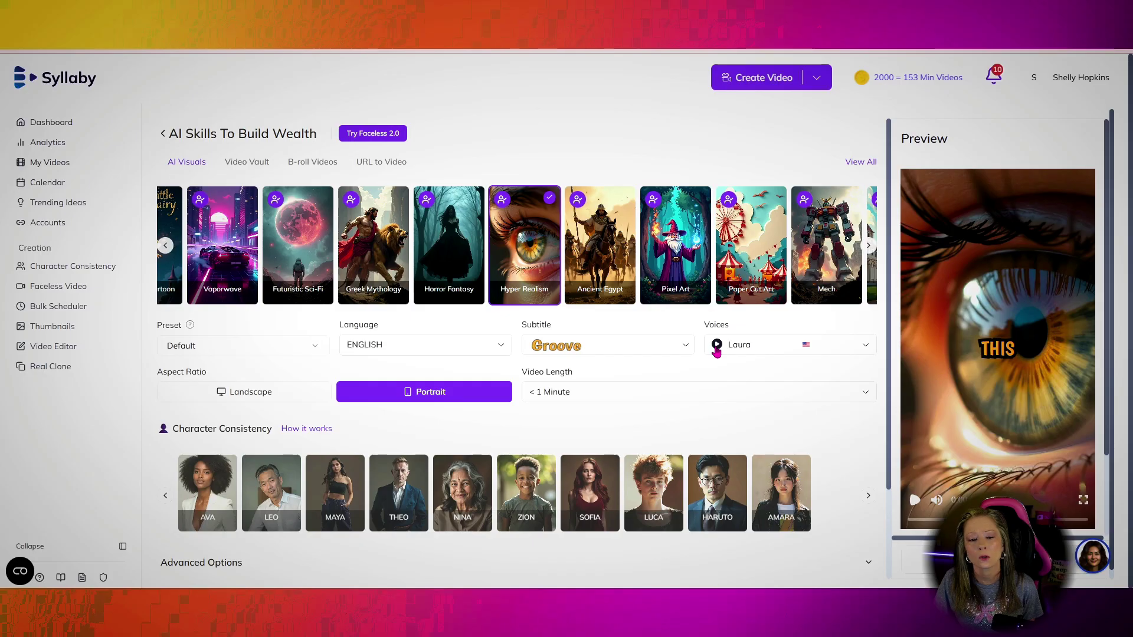
Preview the cloned voice and choose it as the narration voice
left_click(865, 345)
left_click(617, 371)
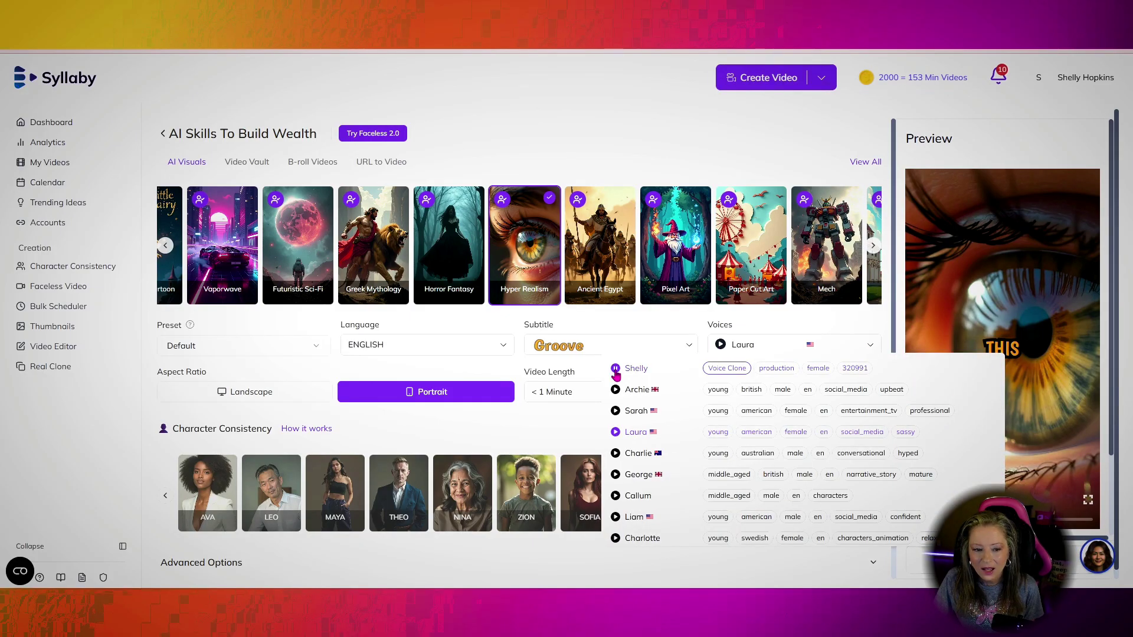
left_click(631, 369)
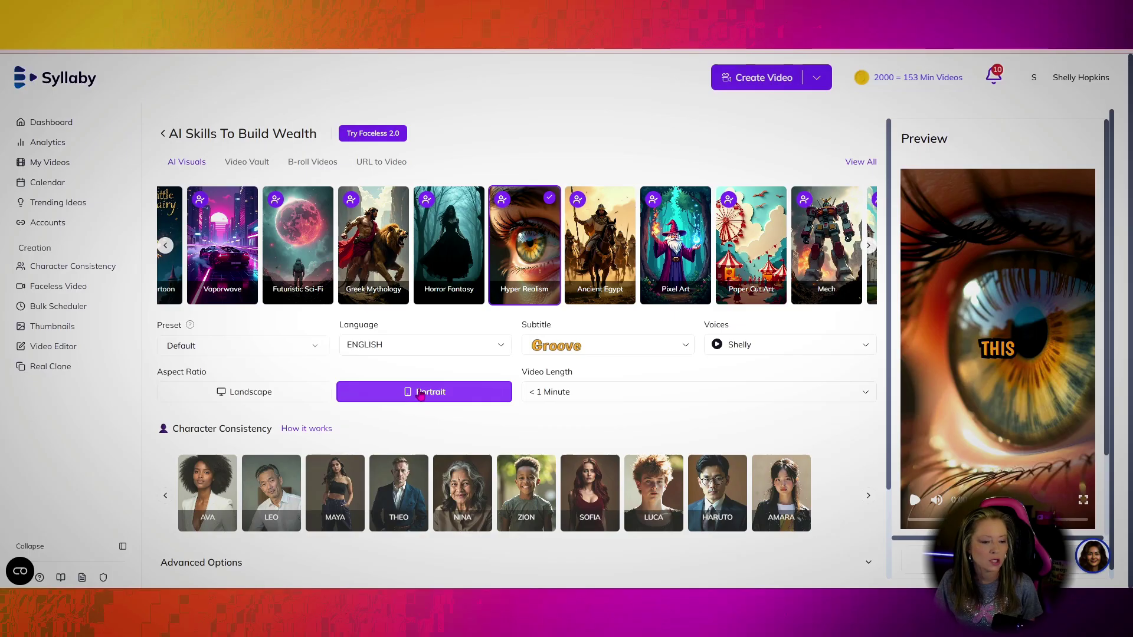
scroll(487, 414, "down", 2)
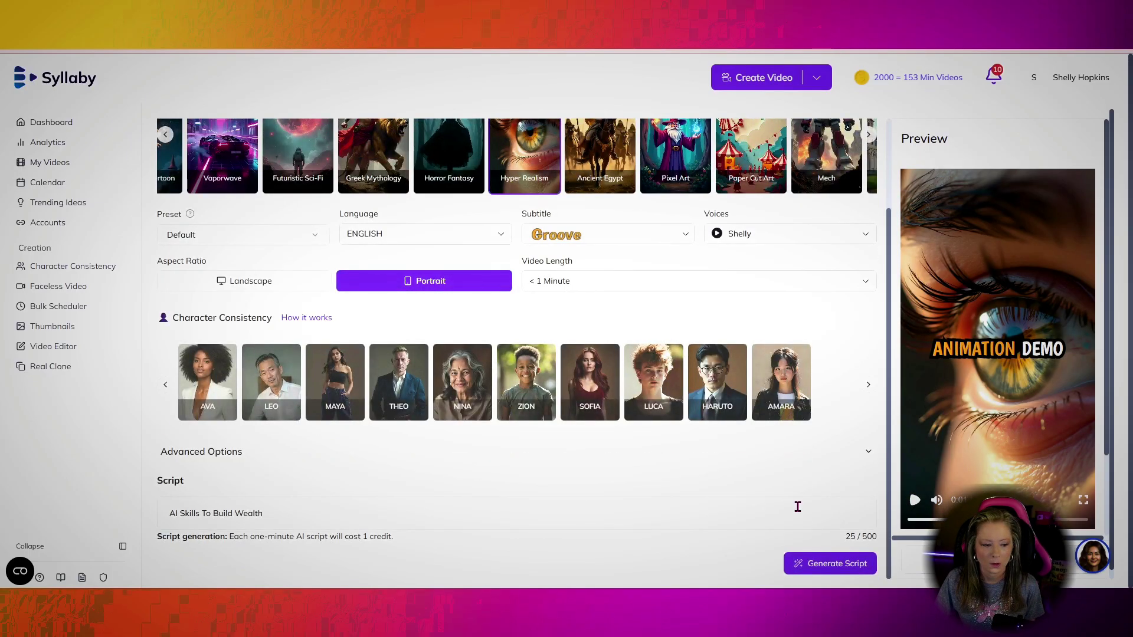
Generate the wealth-building script and schedule the 28-video batch from 2025-07-19 to 2025-08-15
left_click(828, 563)
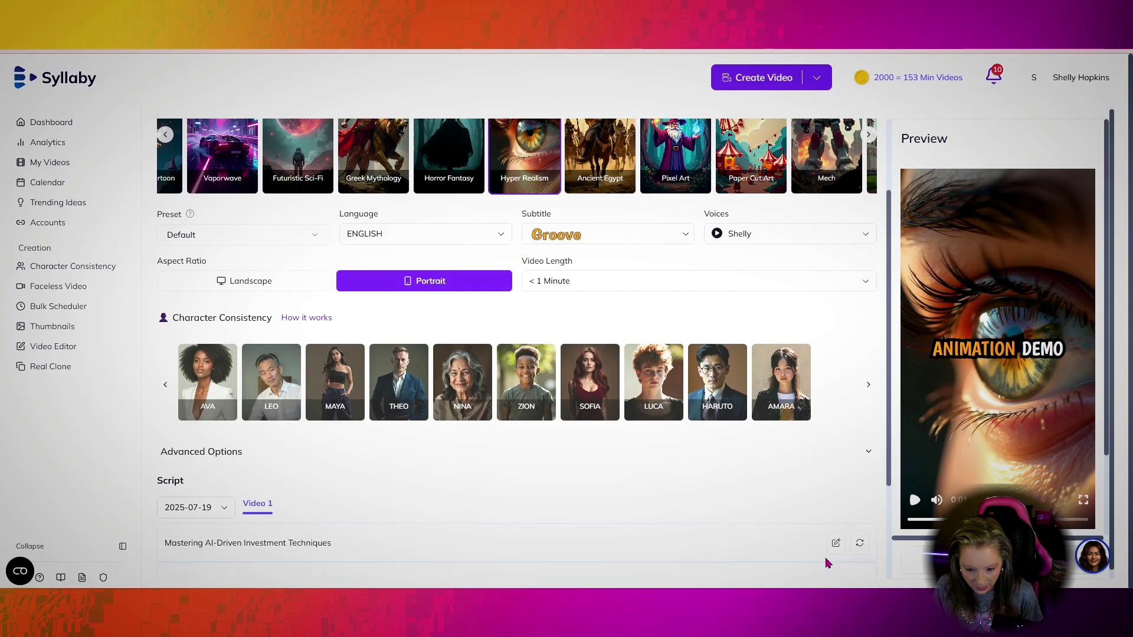
scroll(825, 557, "down", 2)
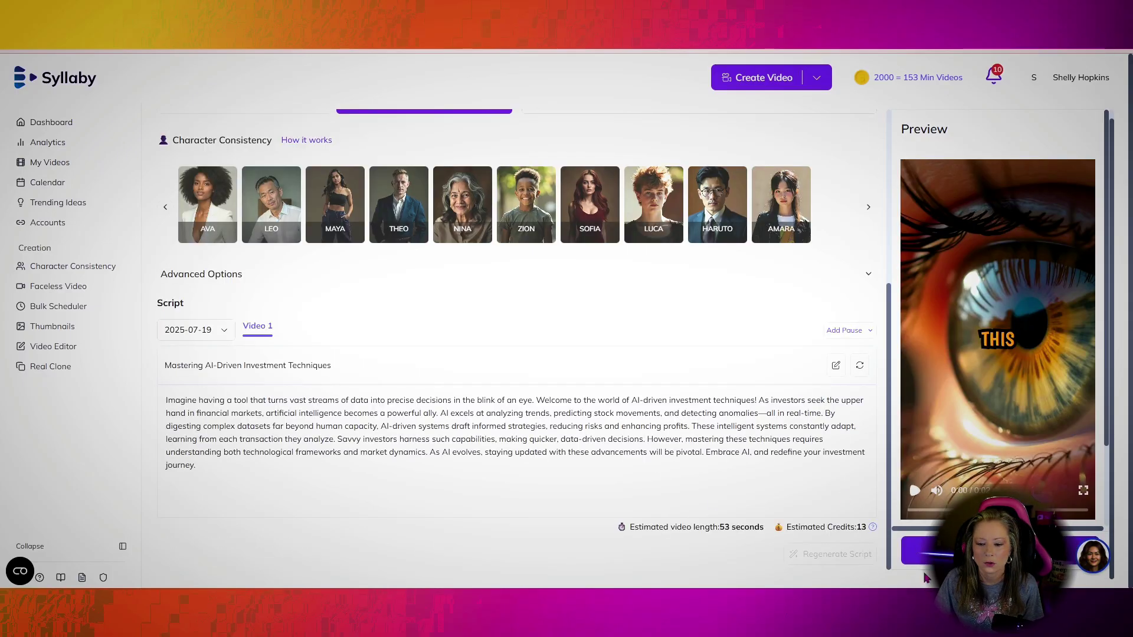
left_click(947, 551)
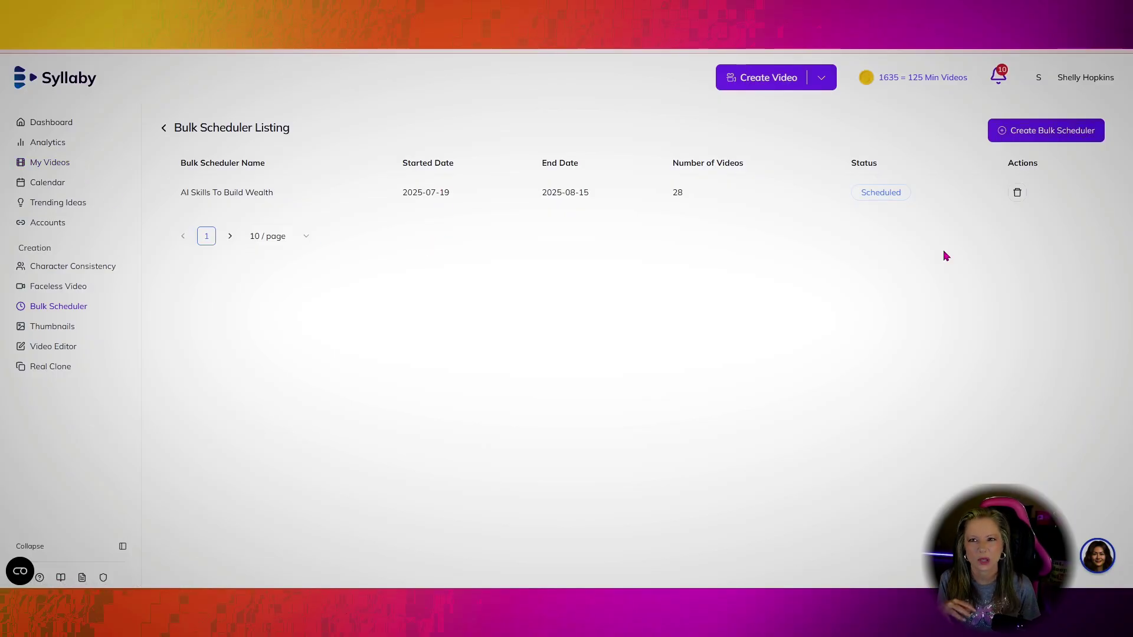
Show the calendar with the videos scheduled daily at 9:00 AM from July 19
left_click(881, 192)
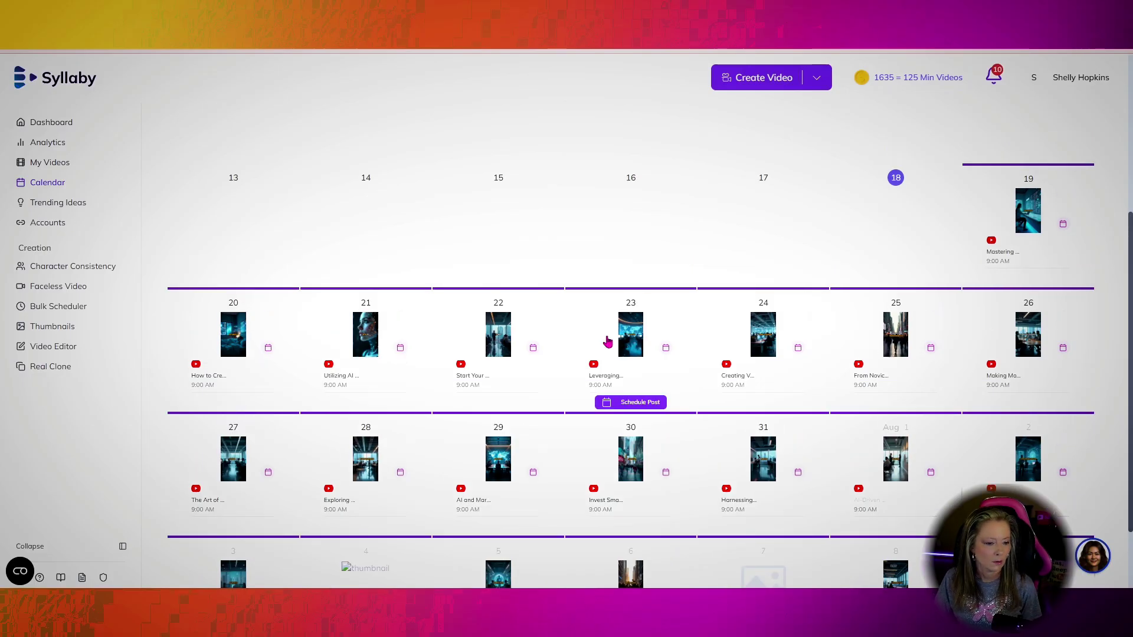
scroll(792, 256, "up", 2)
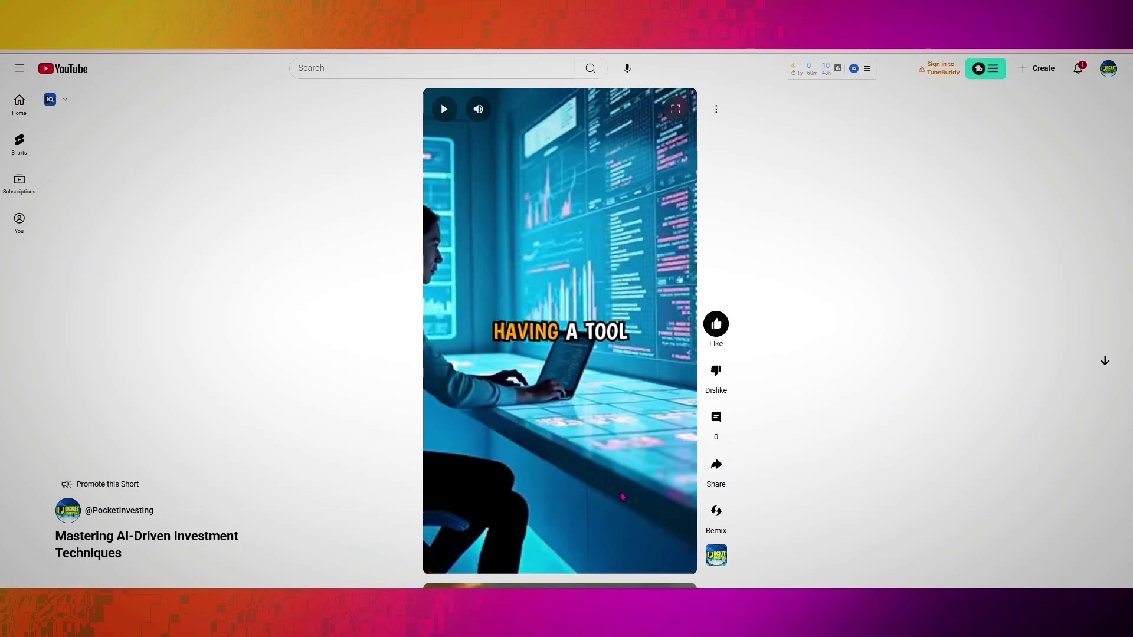
Play the 'Mastering AI-Driven Investment Techniques' Short, then pause it
left_click(623, 497)
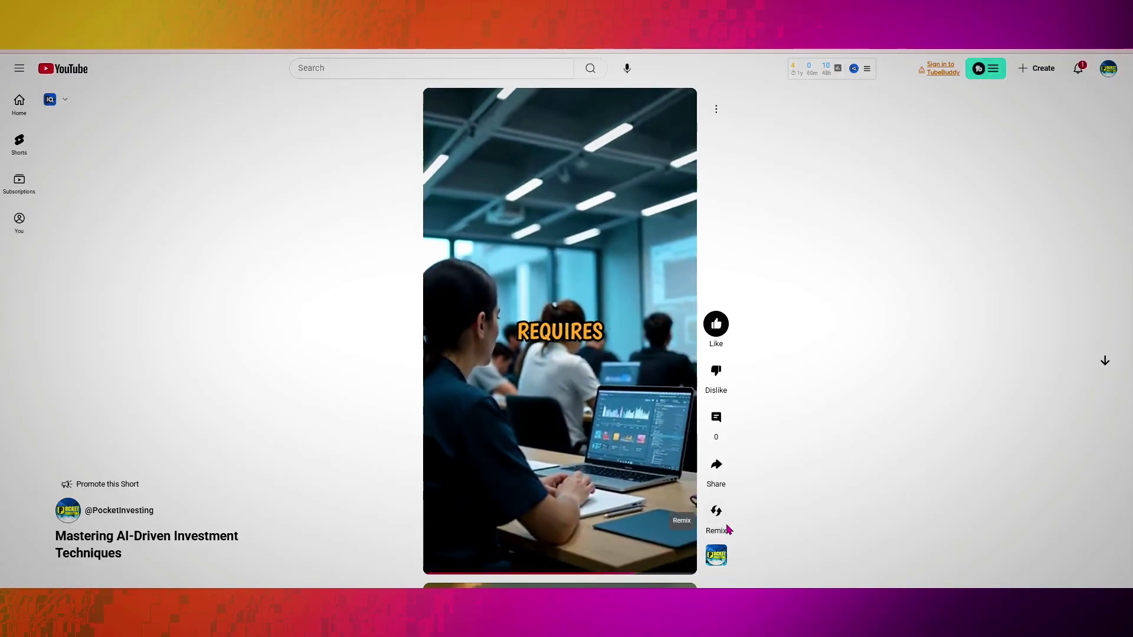
left_click(539, 471)
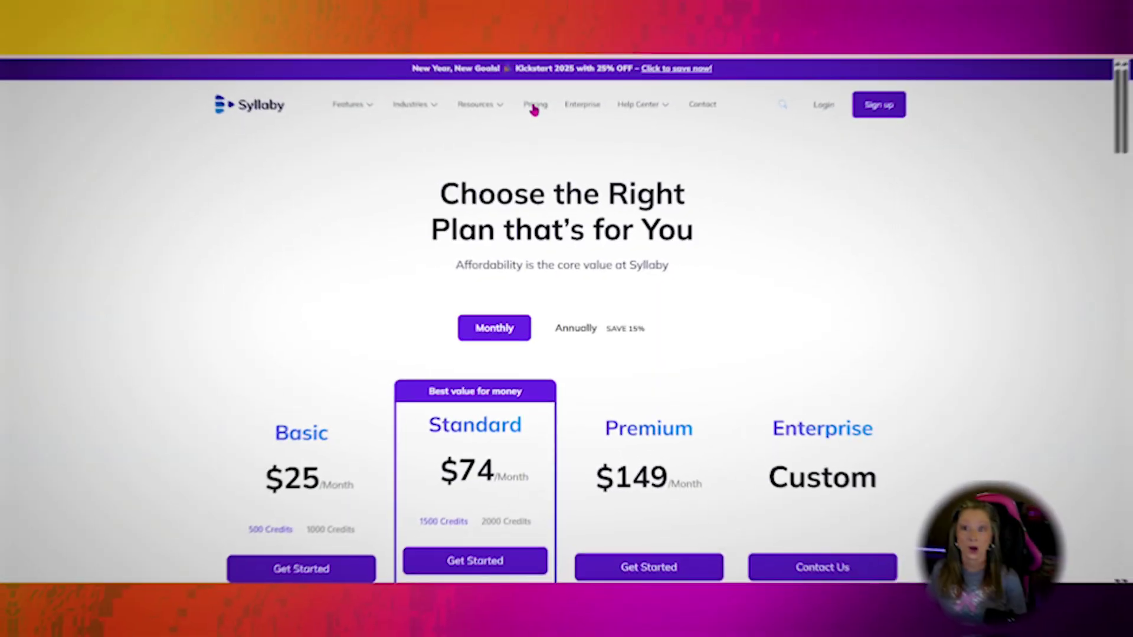
Switch to annual billing: Basic $21.25, Standard $62.83, Premium $126.67 per month
left_click(573, 331)
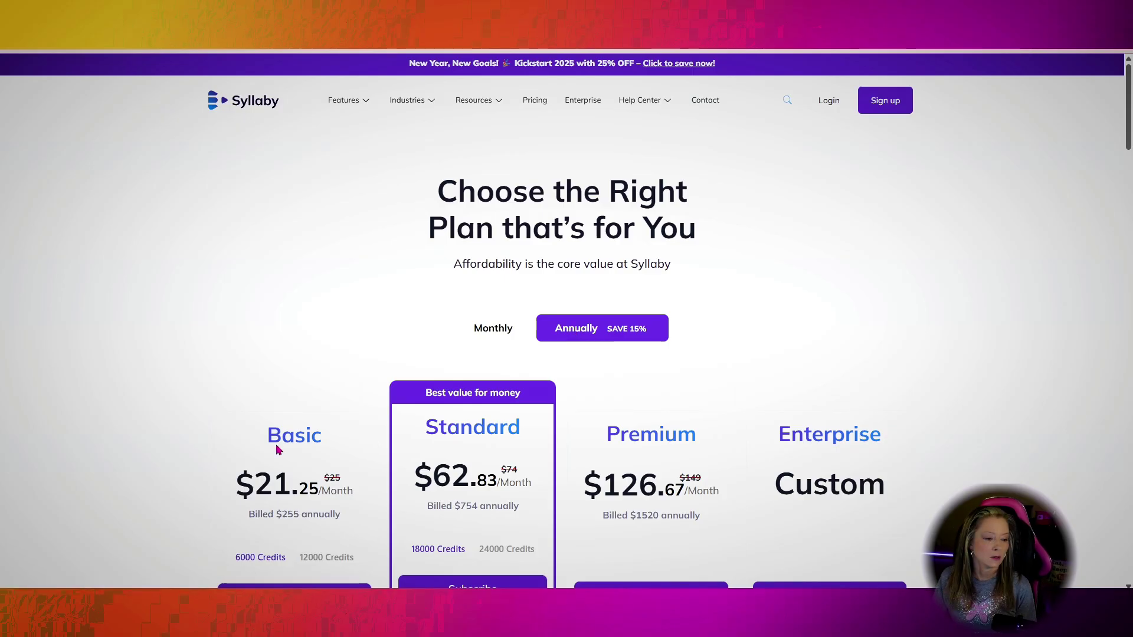
scroll(300, 427, "down", 1)
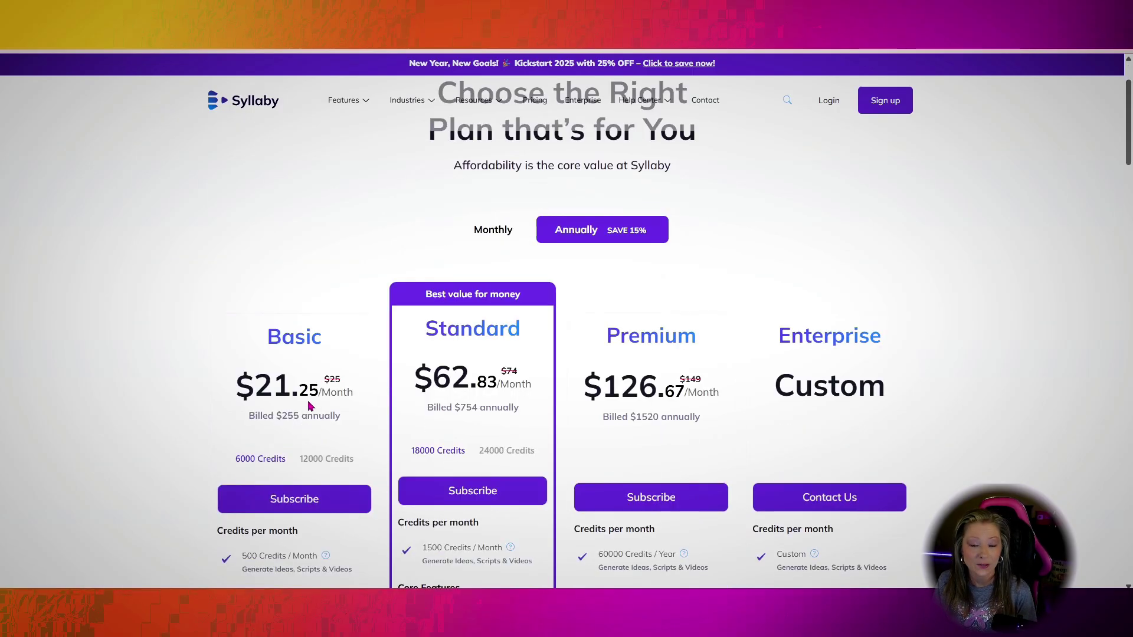